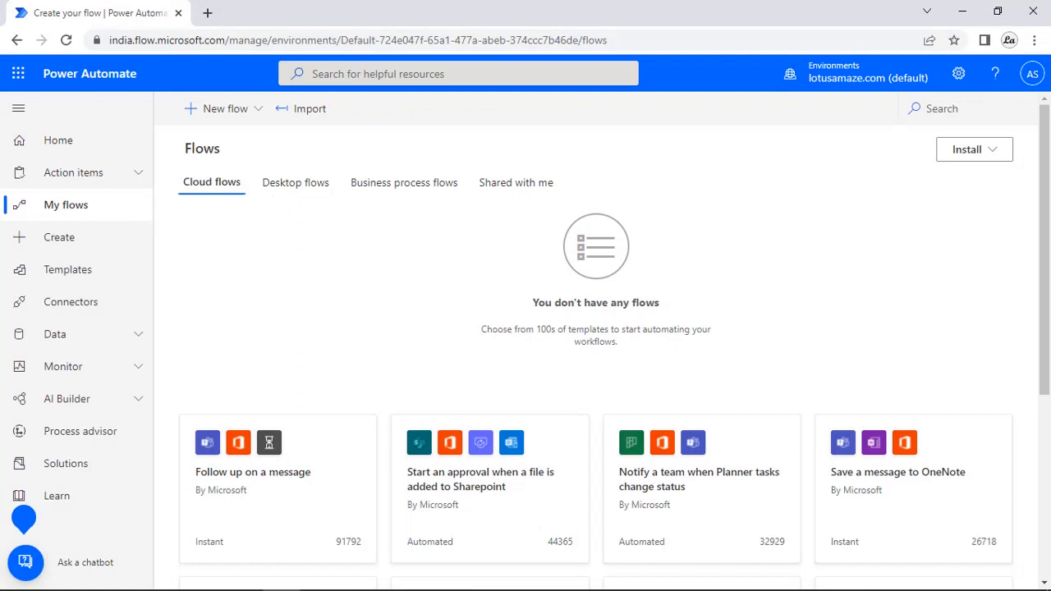
Start a new scheduled cloud flow from blank and name it "Schedule Flow".
click(55, 241)
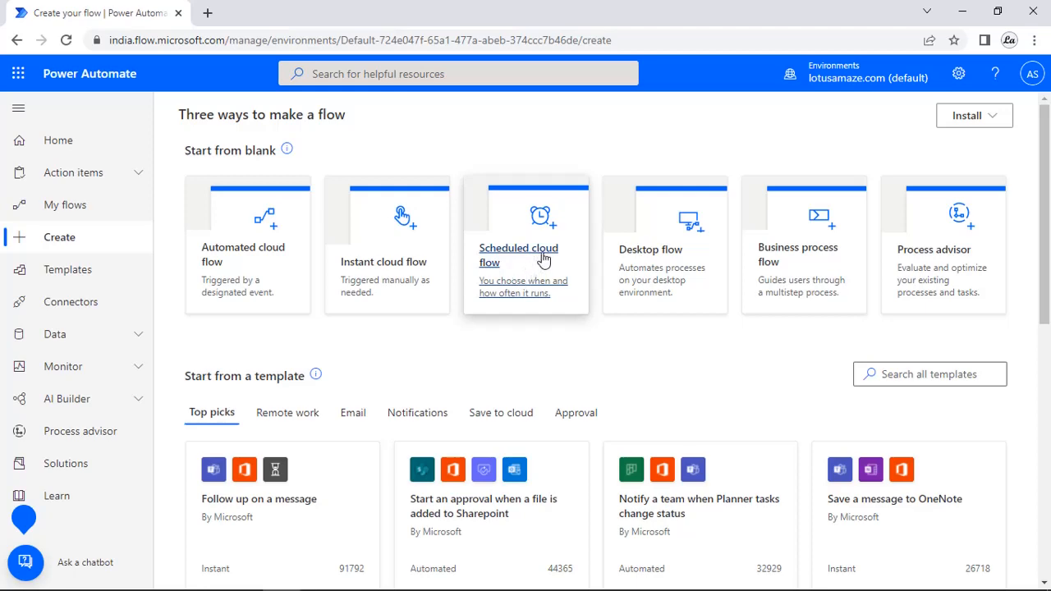
click(544, 259)
click(583, 182)
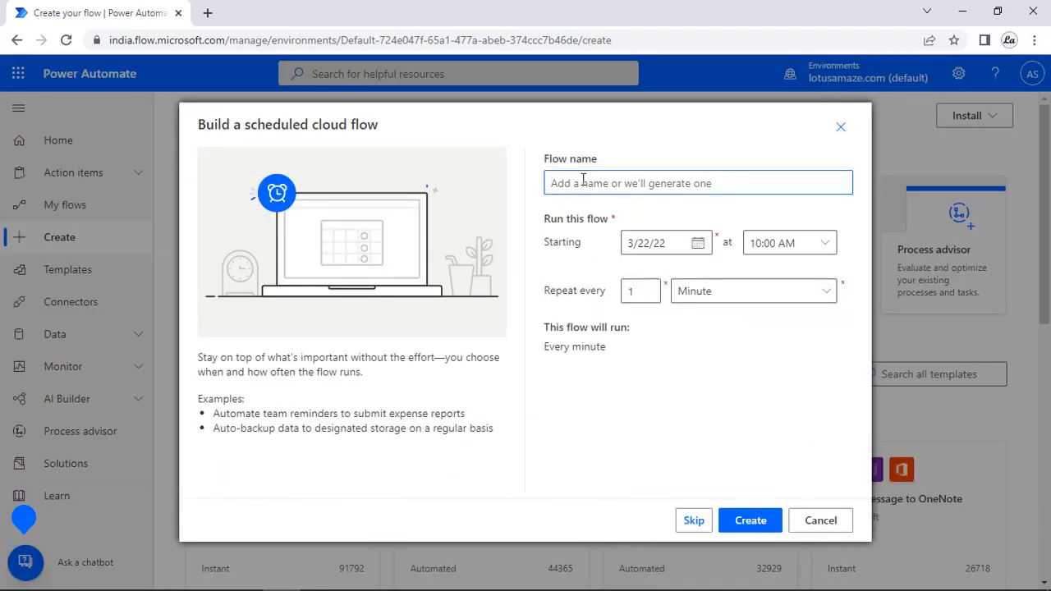
text(Sch)
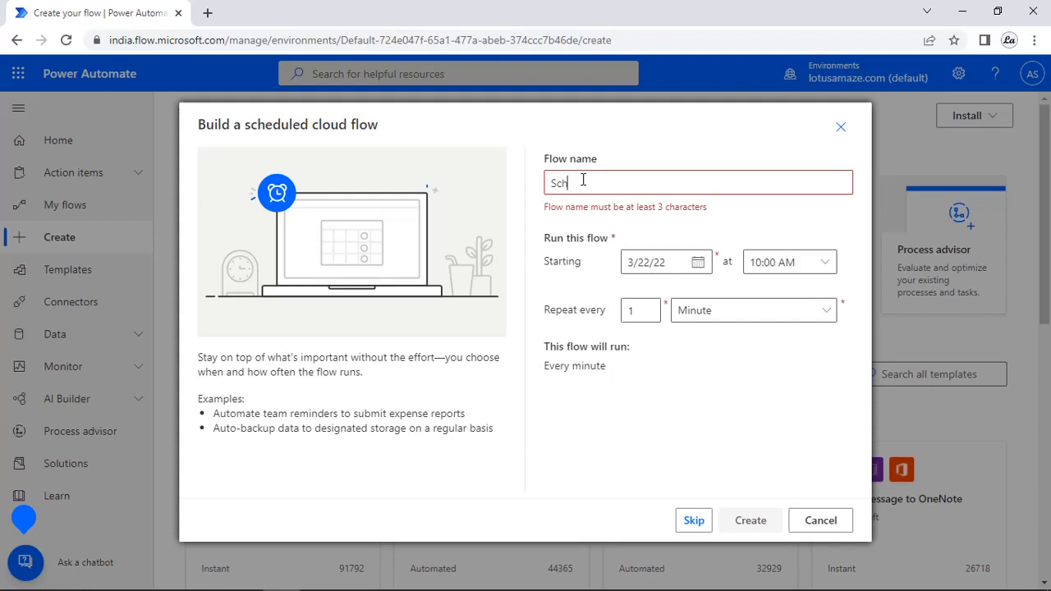
text(edule Flow)
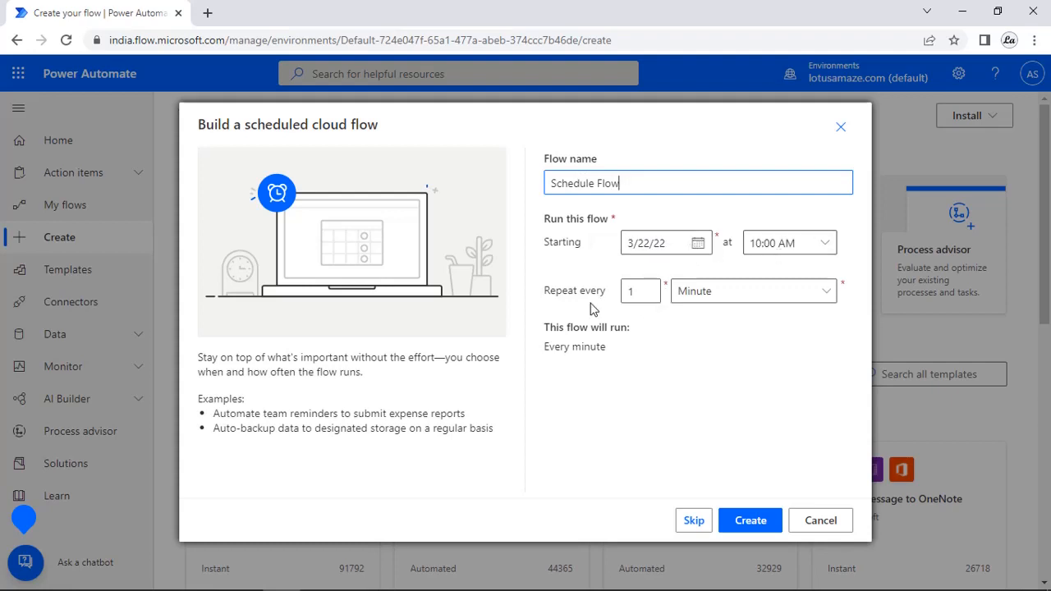
Set the flow to repeat every week, excluding Sunday and Friday.
click(744, 306)
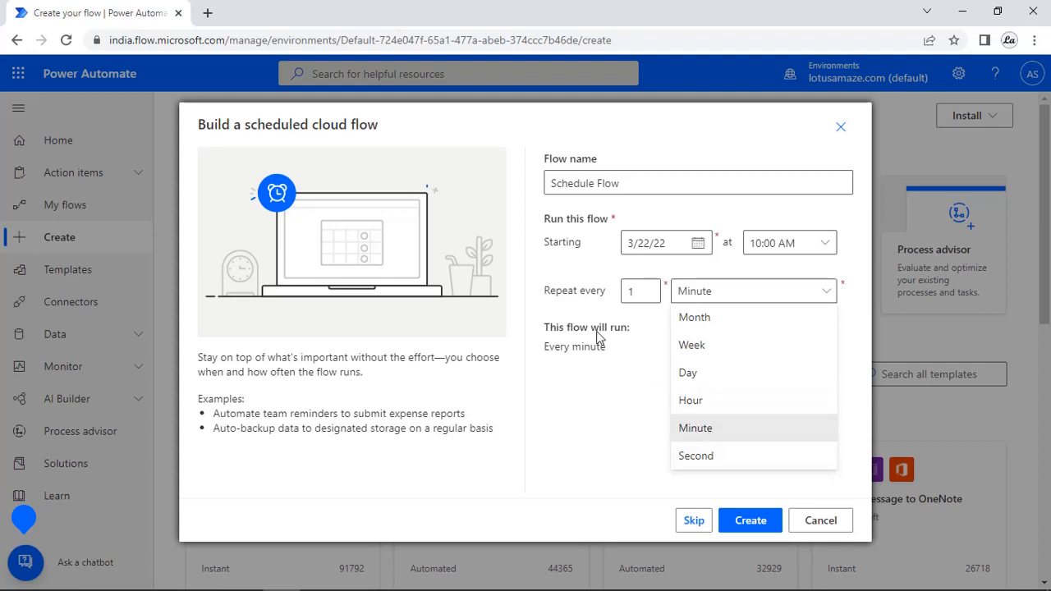
click(712, 354)
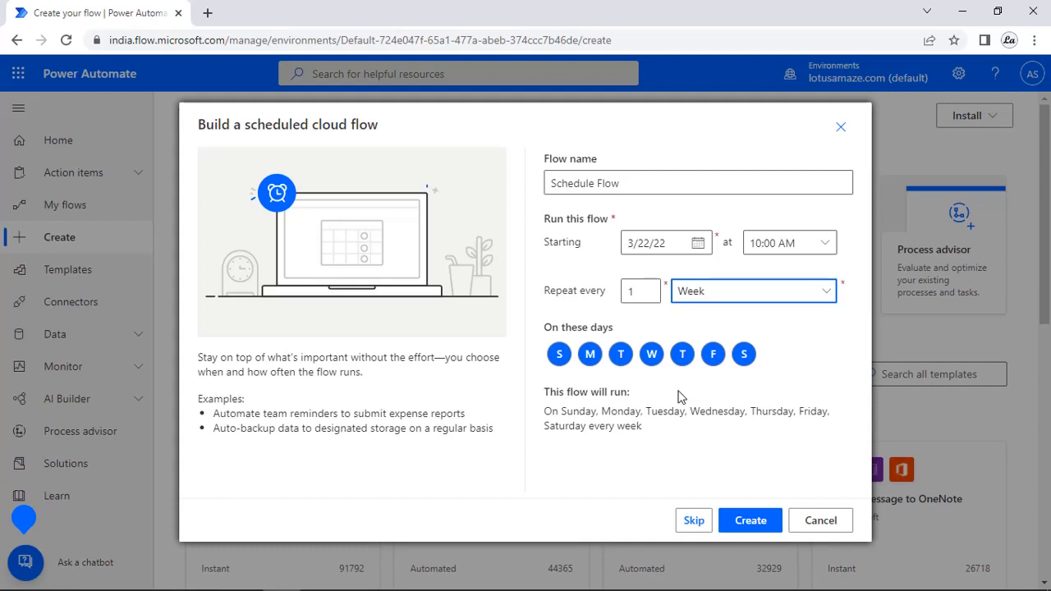
click(559, 353)
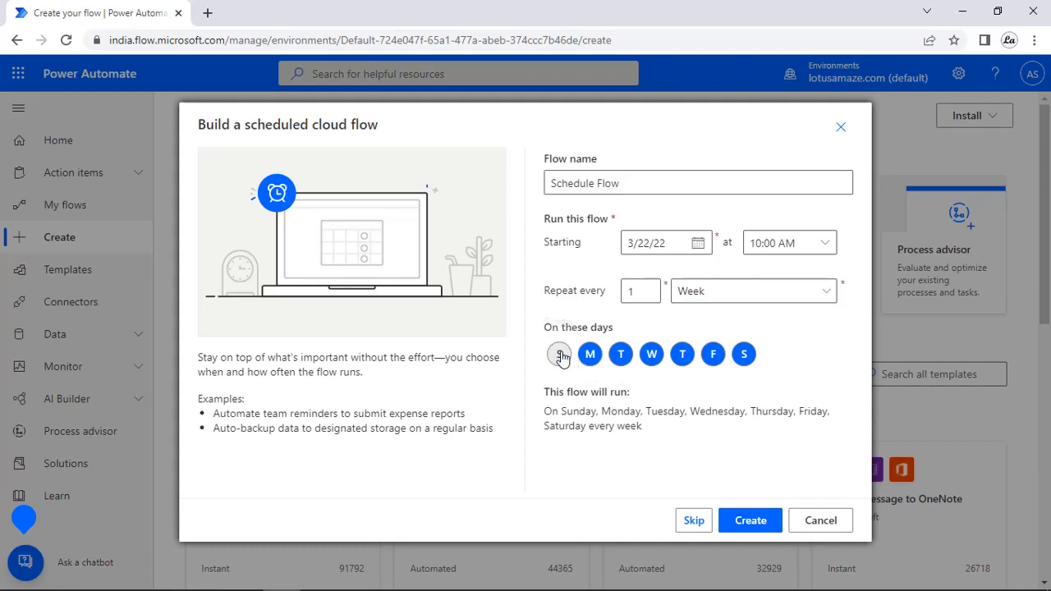
click(714, 357)
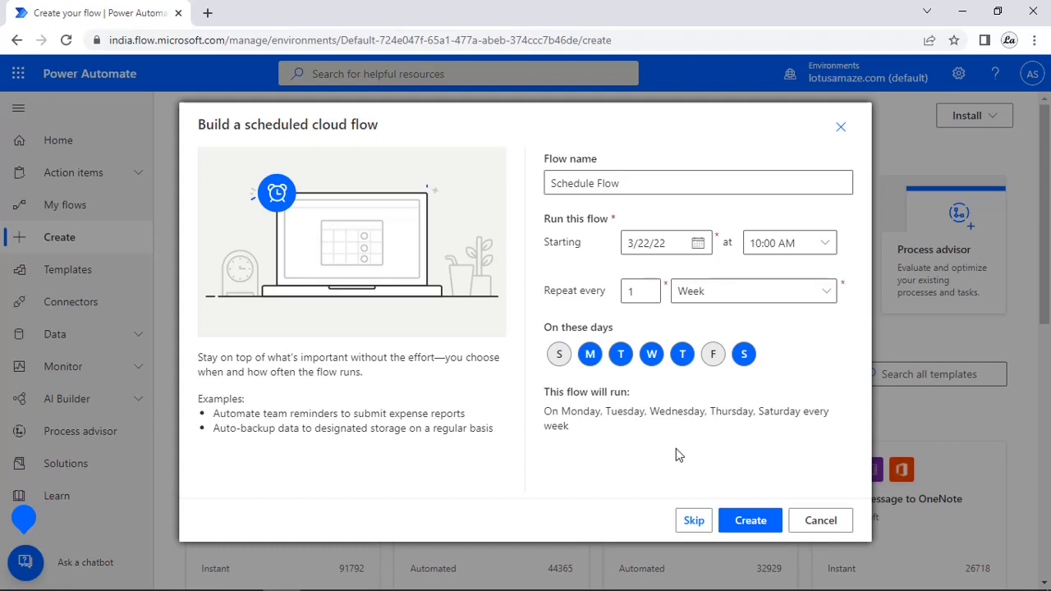
Set the repeat unit to Minute and create the scheduled flow.
click(700, 294)
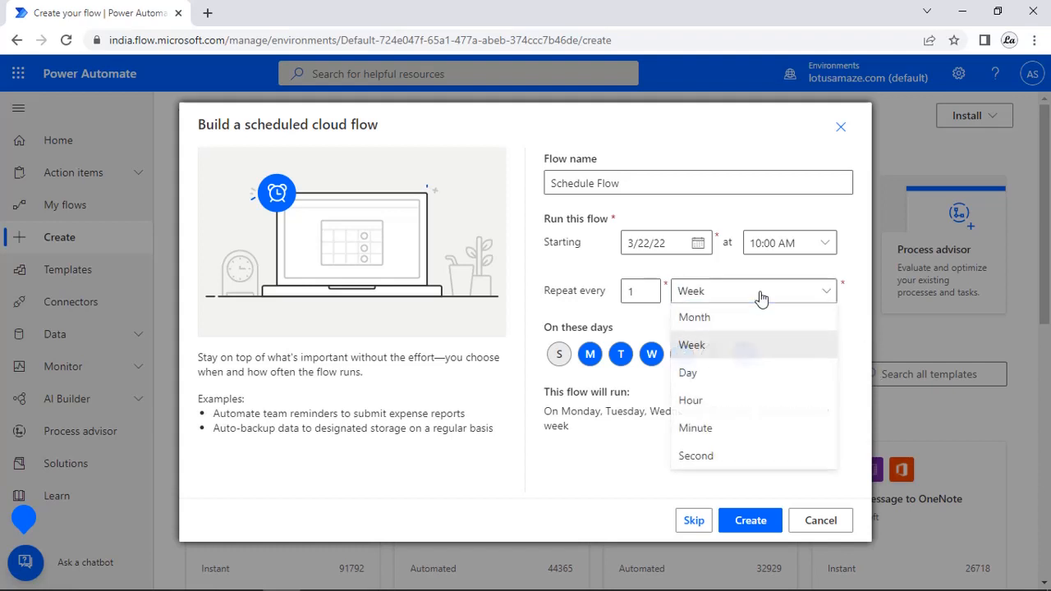
click(697, 429)
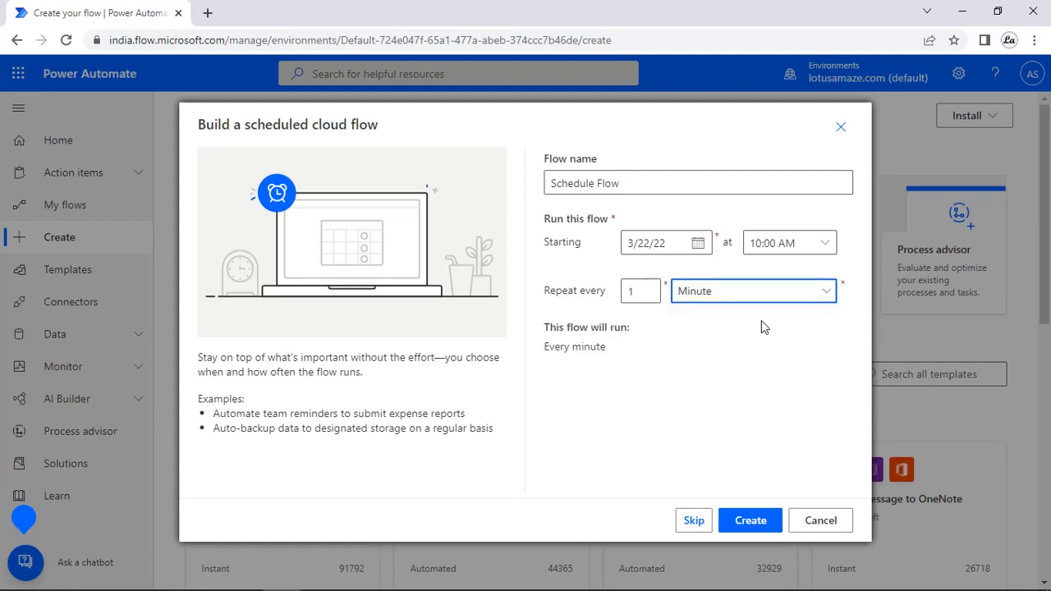
click(750, 520)
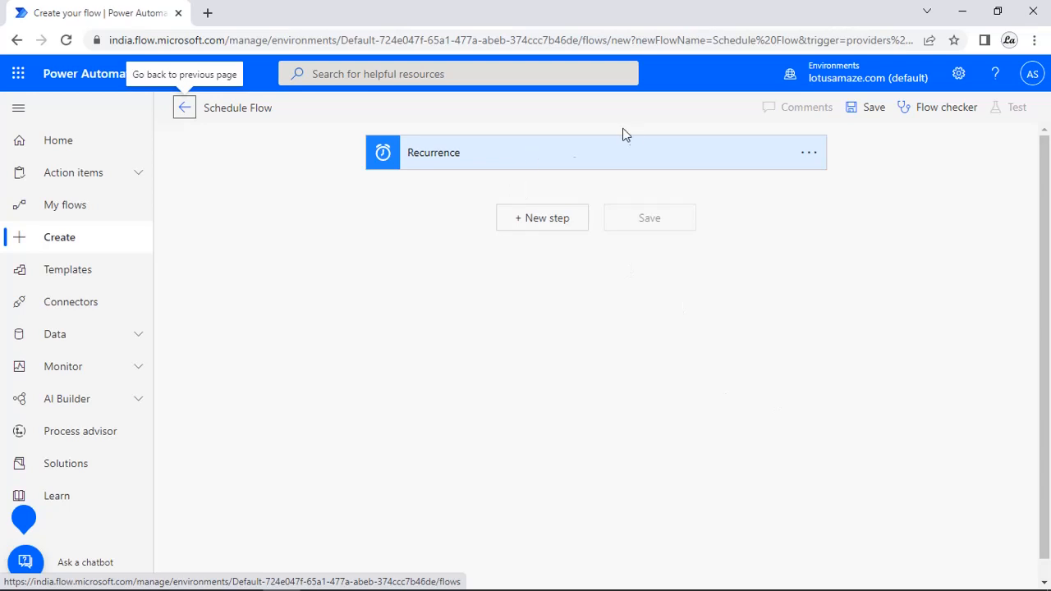
Examine the Recurrence trigger's interval, frequency and advanced options, including the available time zones and start time.
click(561, 164)
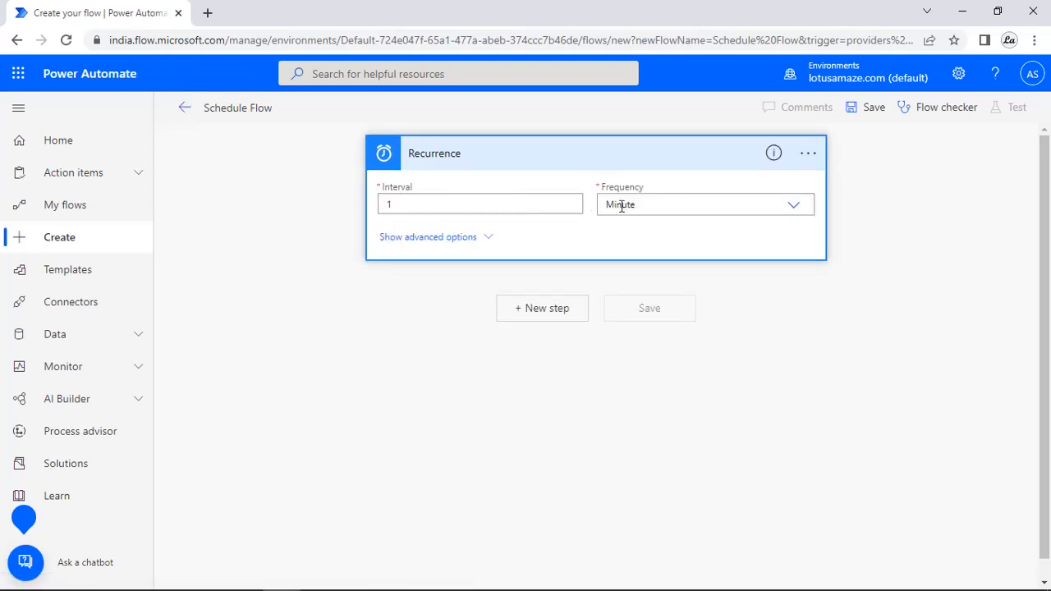
click(438, 238)
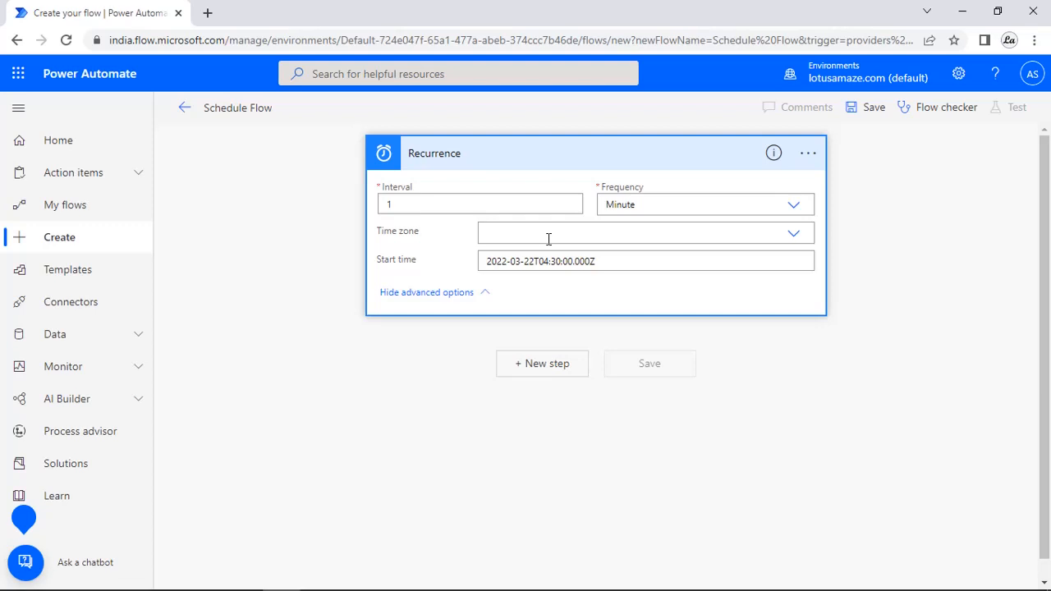
click(795, 236)
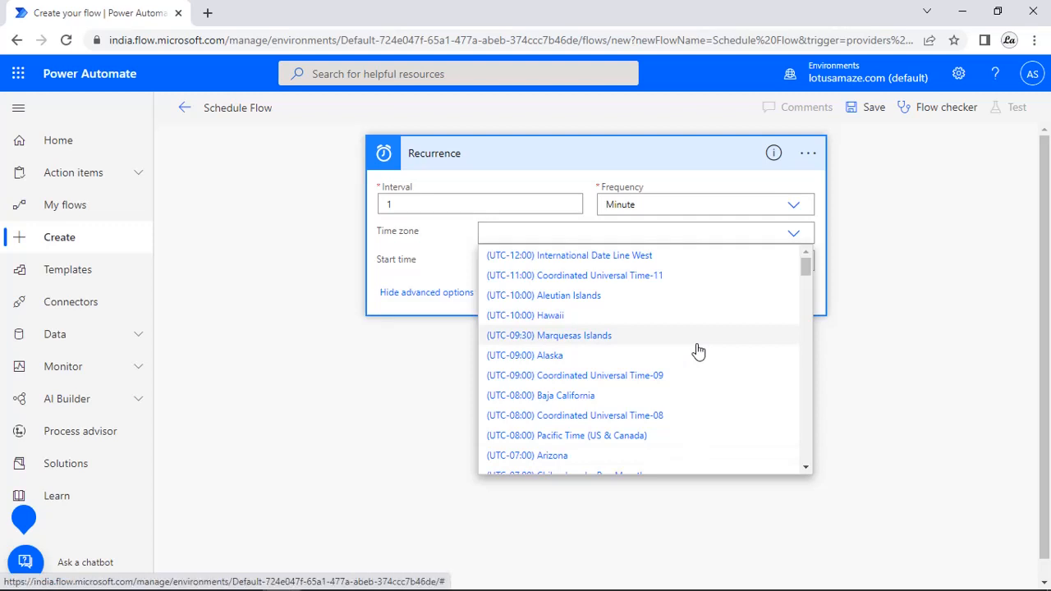
click(409, 268)
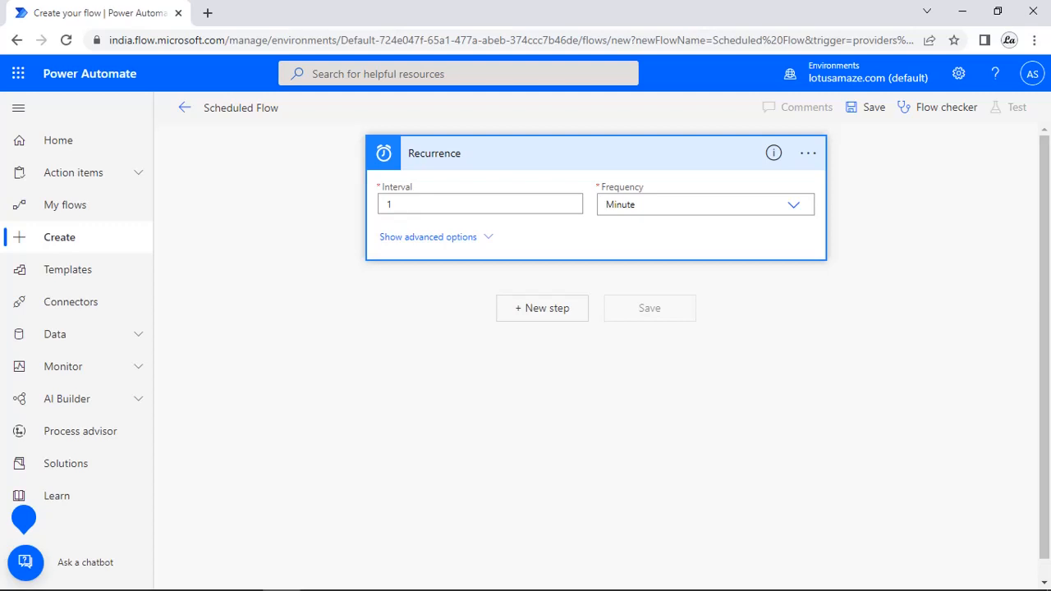
Add the Microsoft Teams action "Post message in a chat or channel" after the Recurrence trigger, searching for "ms team".
click(545, 311)
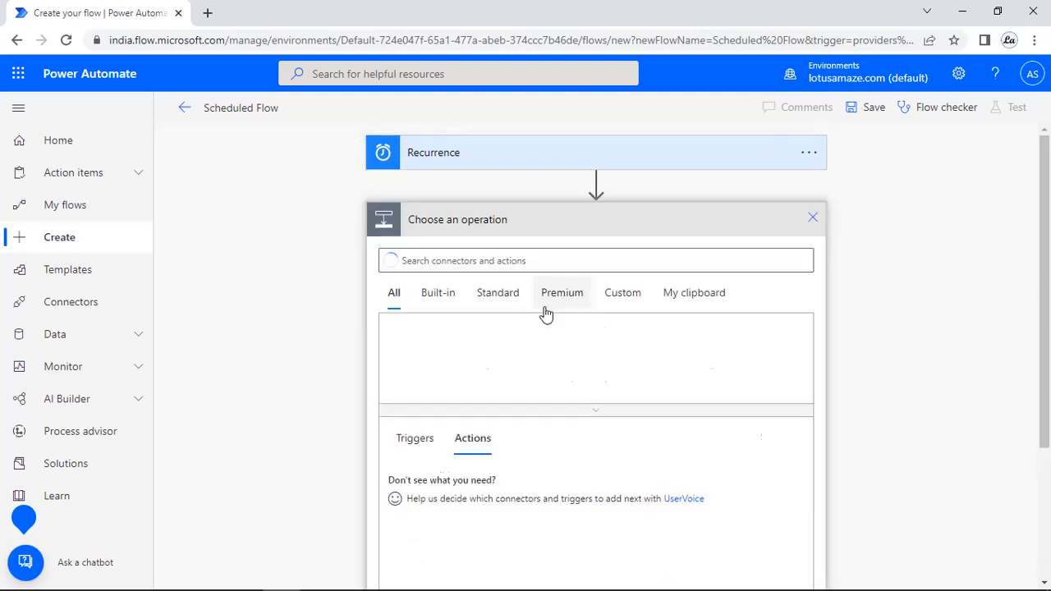
text(m)
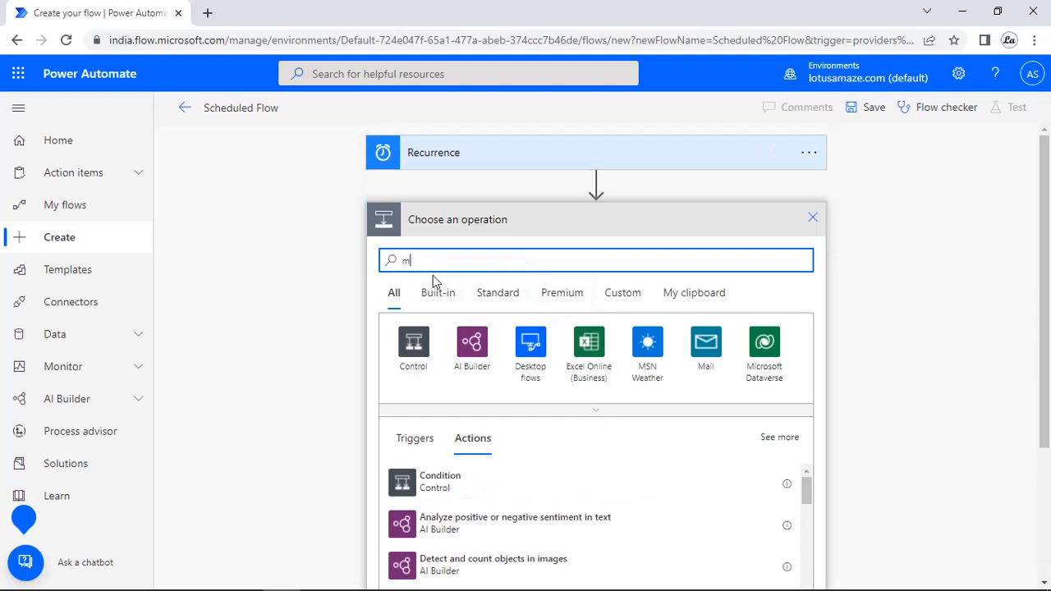
text(s team)
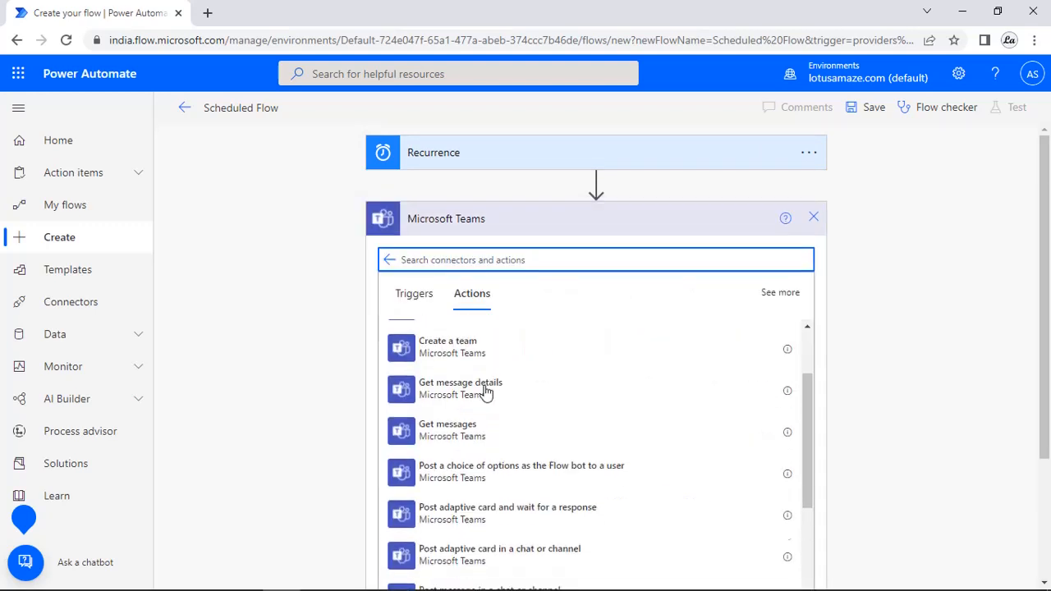
scroll(485, 392, down, 1)
scroll(485, 392, down, 2)
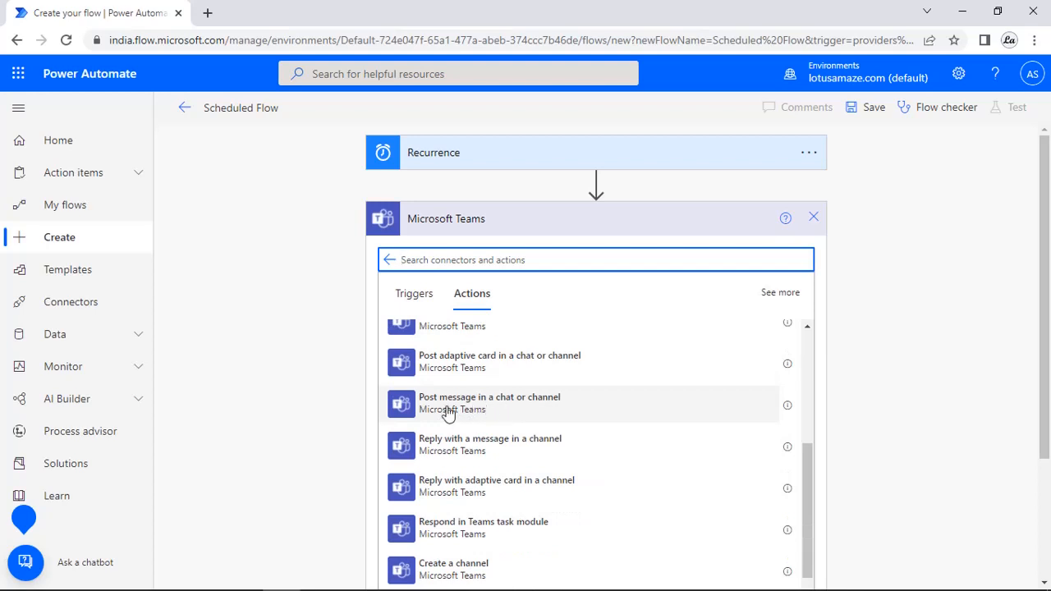
click(411, 408)
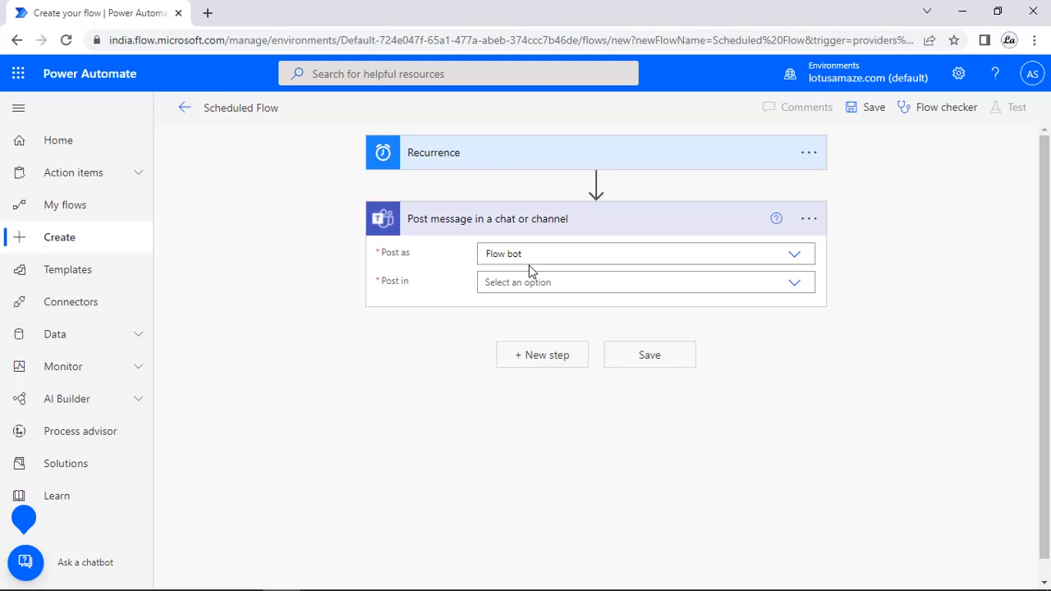
Set the Teams action to post in a Channel, with team lotus and channel Project Channel.
click(795, 284)
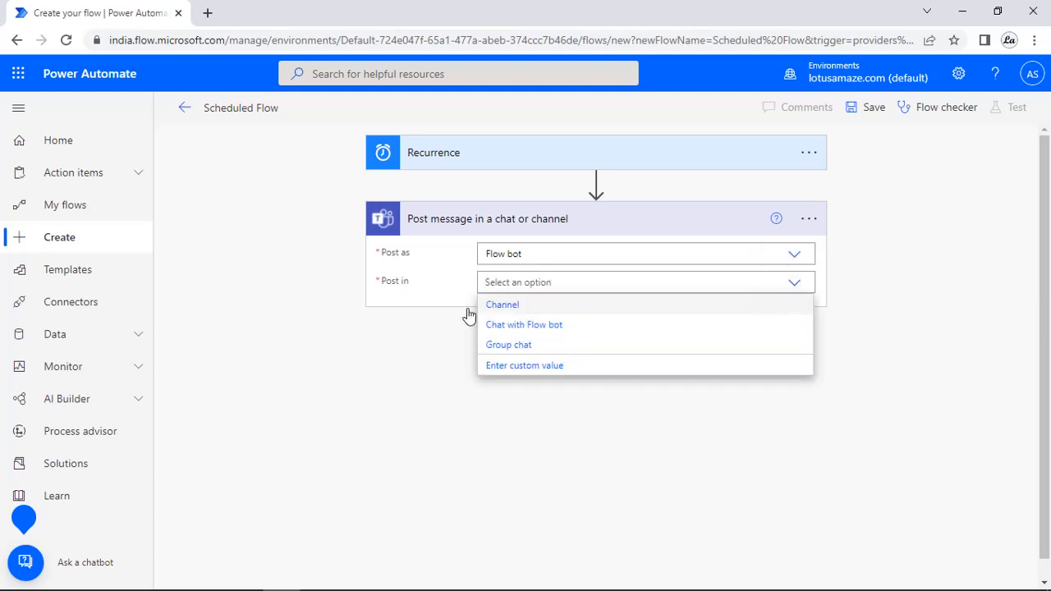
click(511, 307)
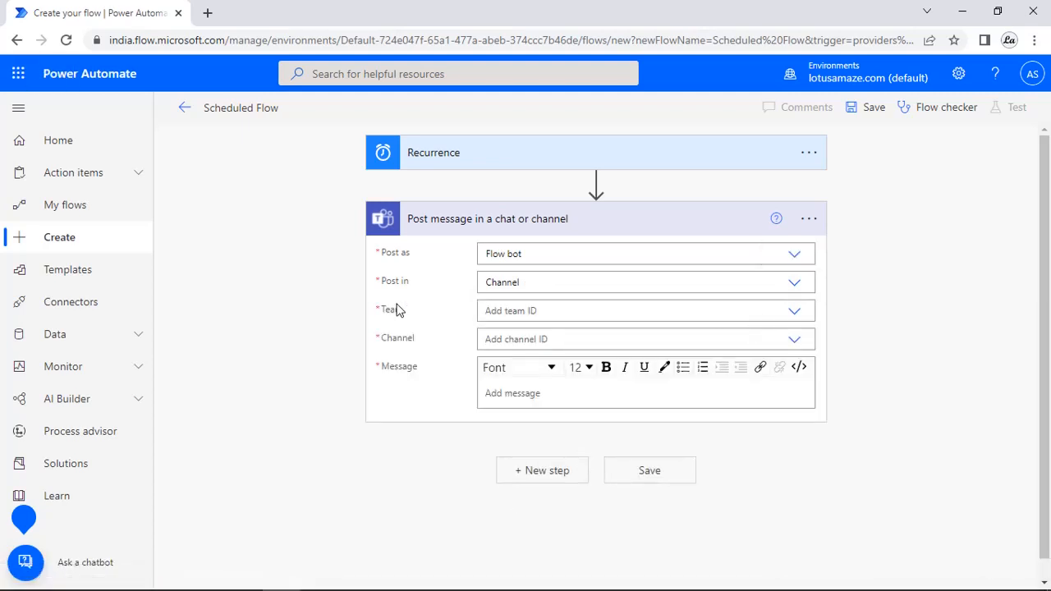
click(794, 316)
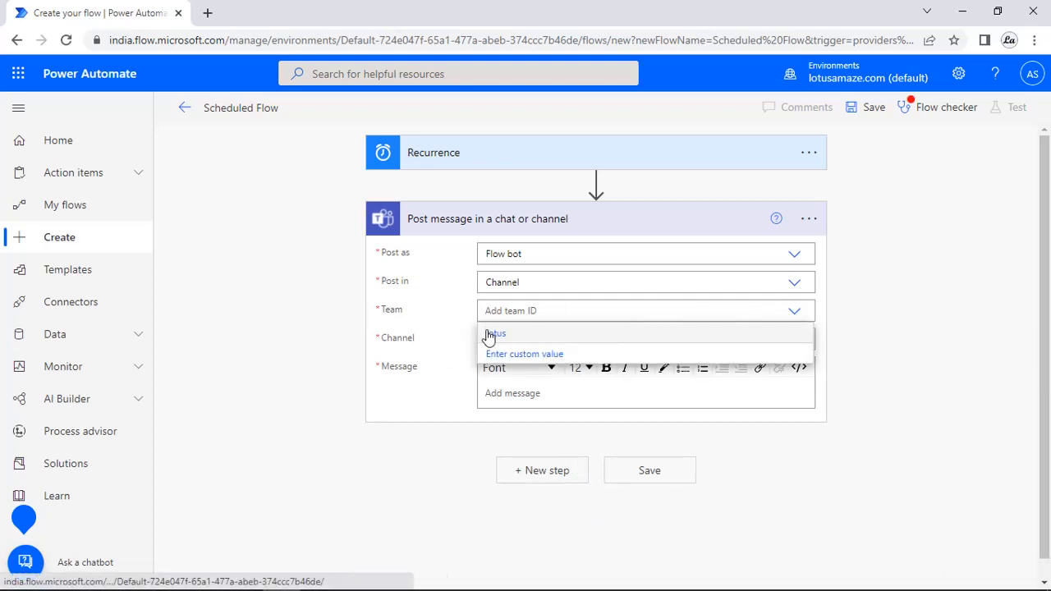
click(493, 334)
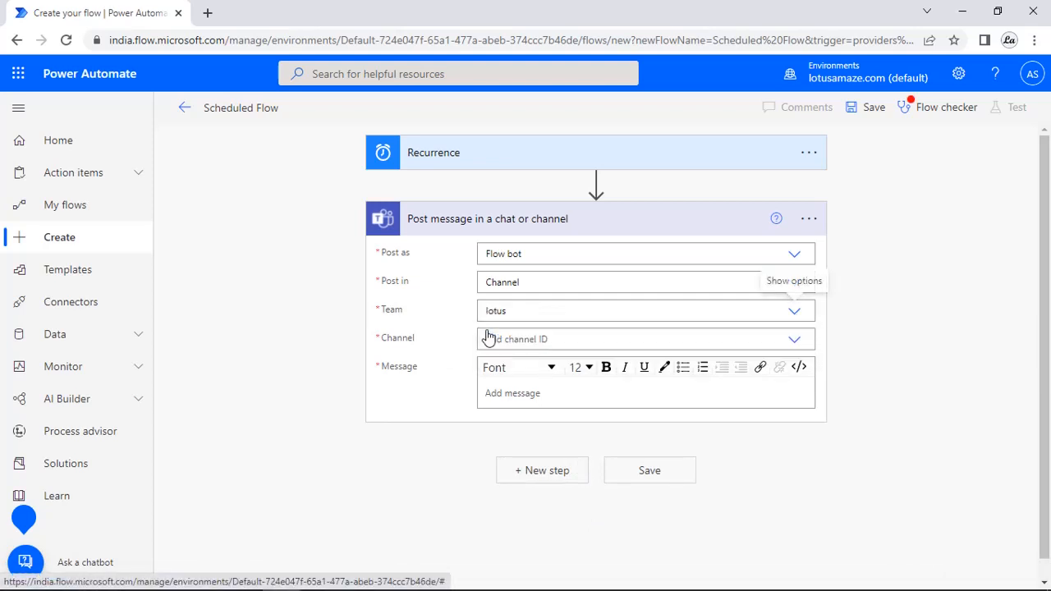
click(794, 339)
click(545, 381)
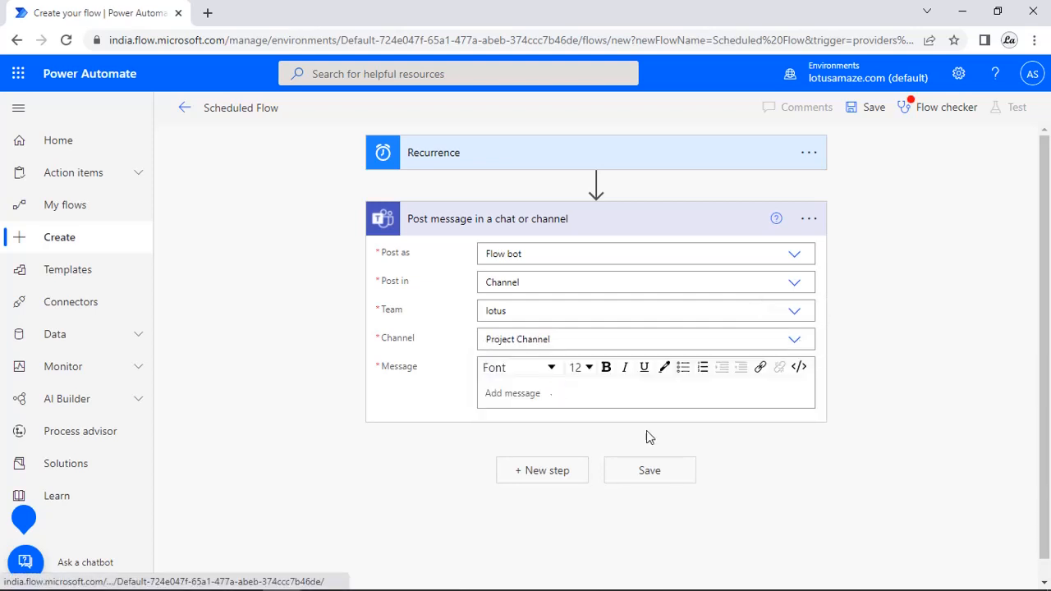
Enter the message "Please Keep Your desk clean everyday. Thanka" in the Teams action and save the flow.
click(542, 395)
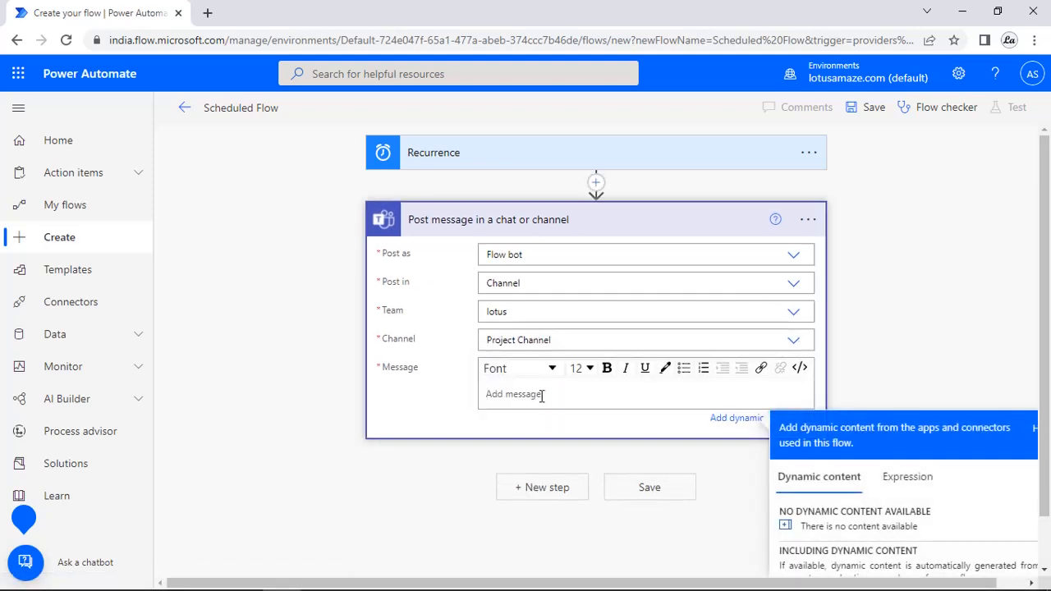
text(Please Keep Your desk clean )
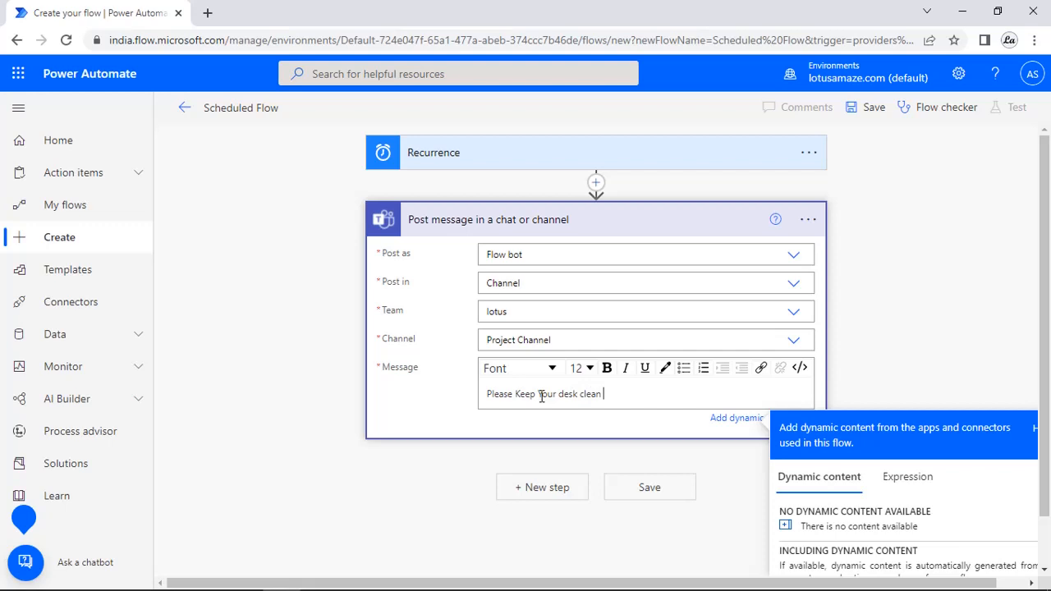
text(everyday. Thanka)
click(651, 493)
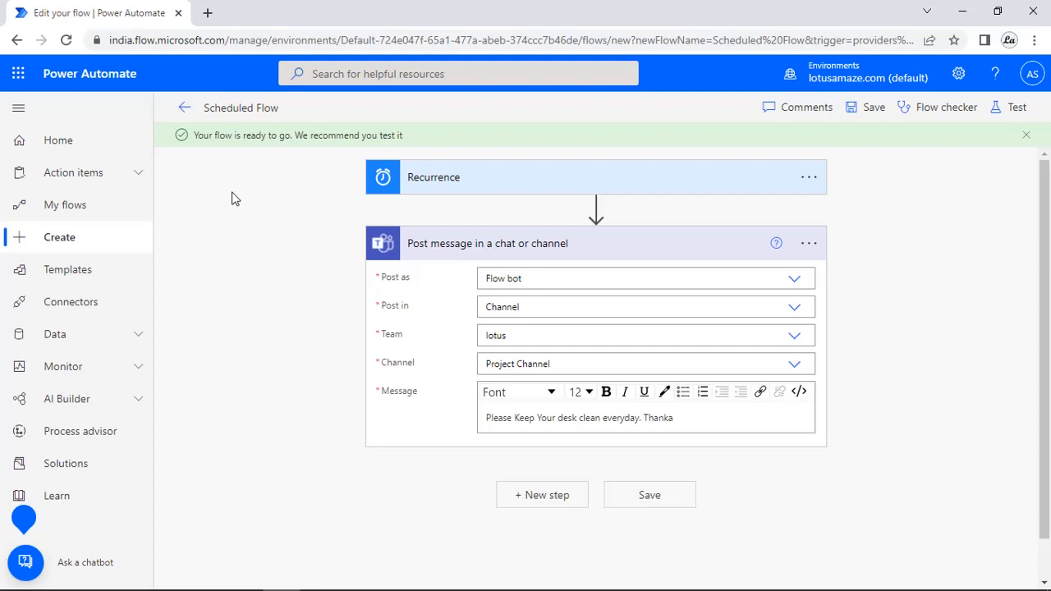
Test the saved flow manually by running it, and finish the test dialog.
click(1018, 107)
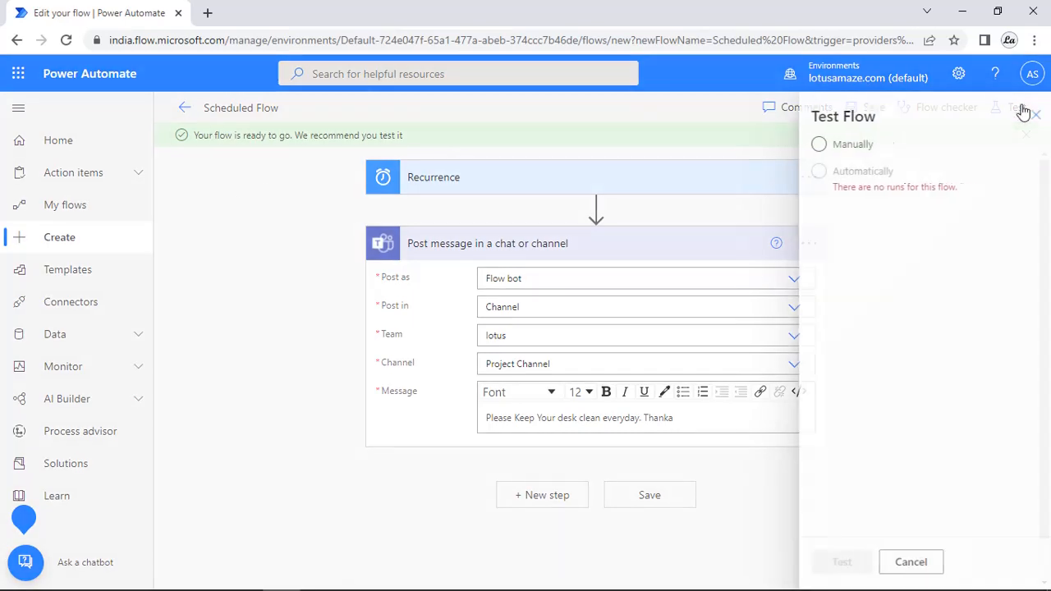
click(811, 145)
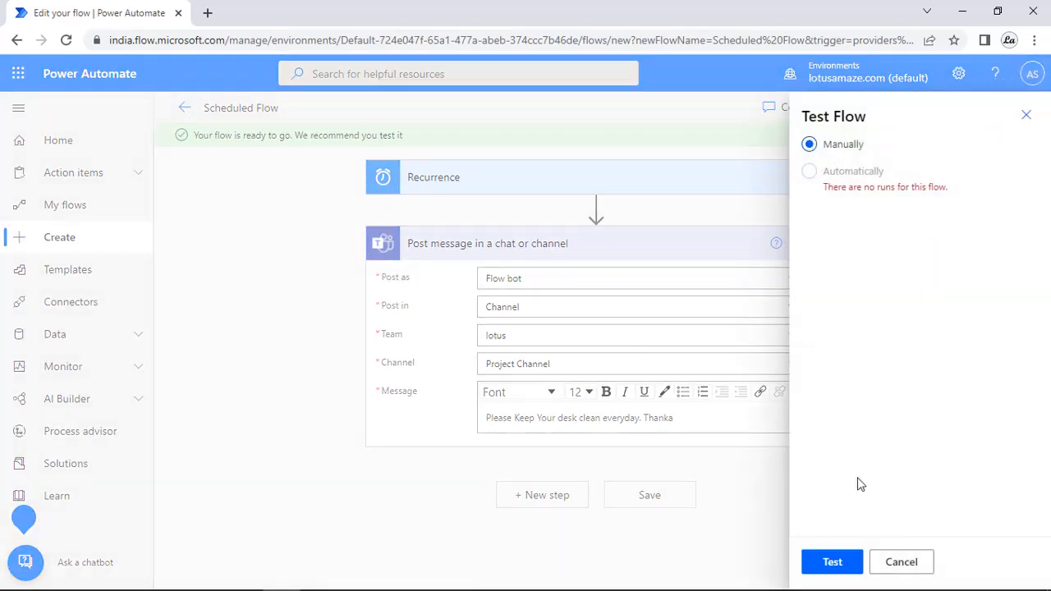
click(832, 564)
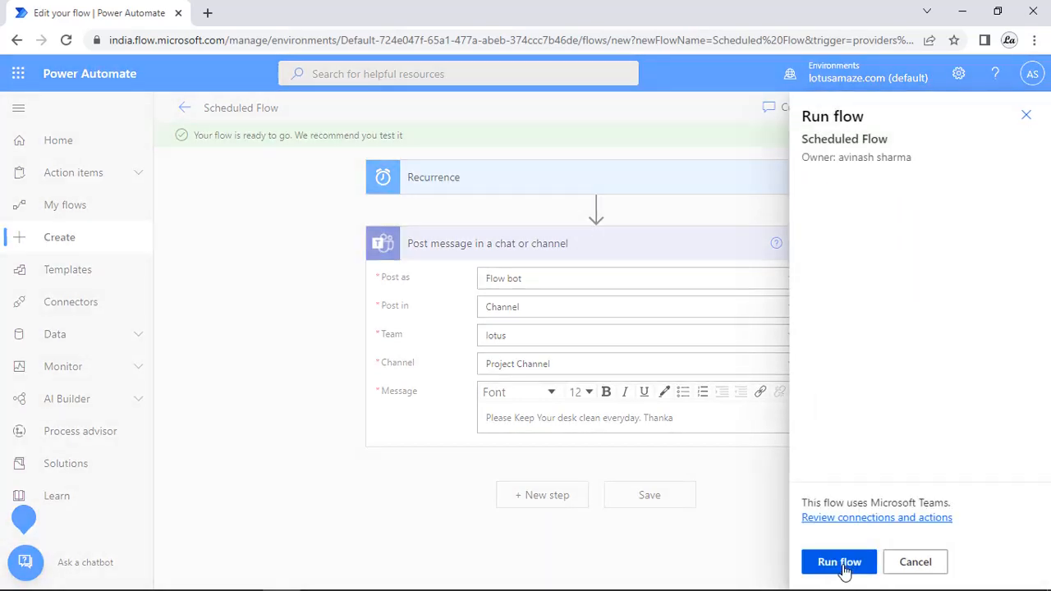
click(839, 562)
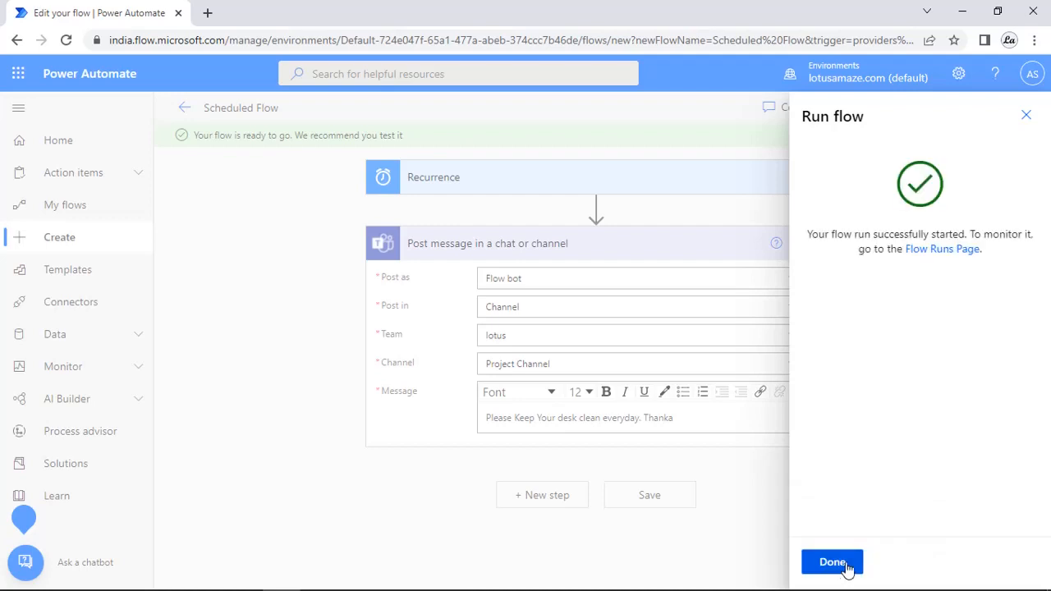
click(846, 568)
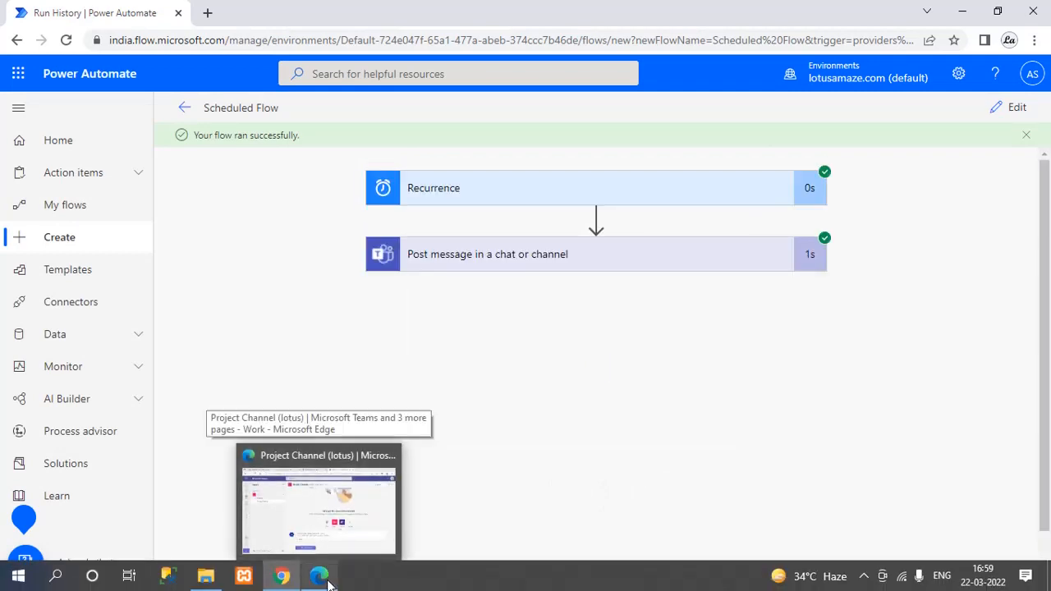
Switch to Microsoft Teams in Microsoft Edge and check Project Channel for the message posted by the flow.
click(325, 579)
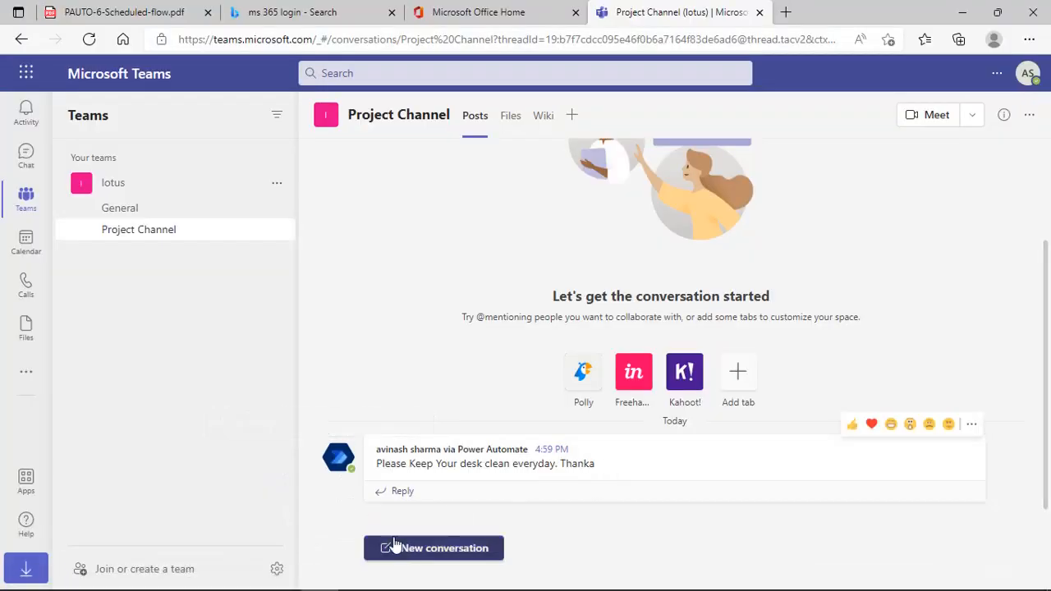
mouse_move(620, 485)
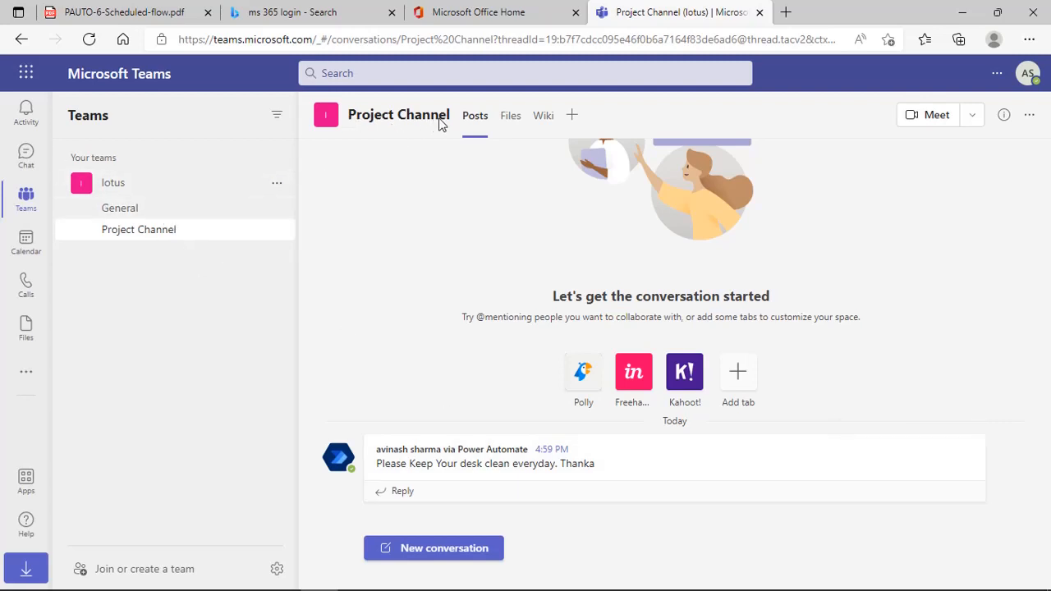
Switch back to Power Automate in Google Chrome and open the run history of the cloud flow named Scheduled Flow.
mouse_move(418, 483)
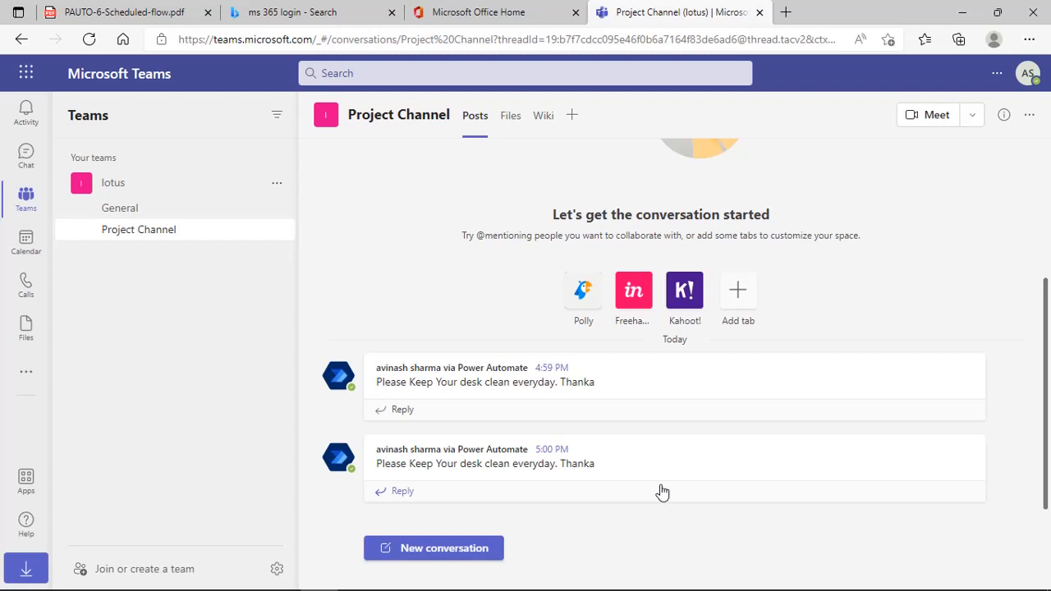
mouse_move(474, 575)
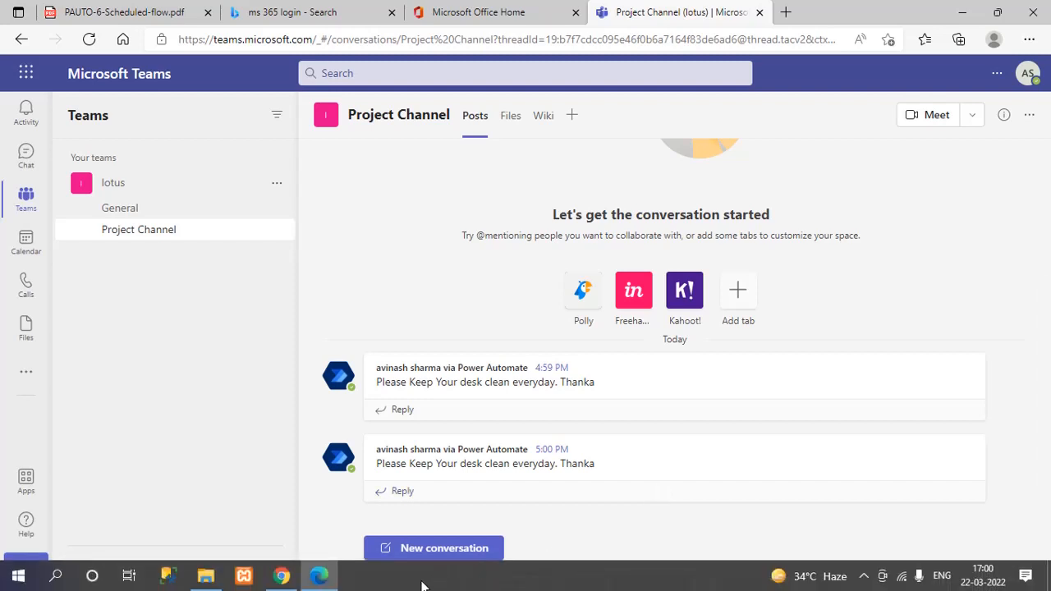
click(281, 576)
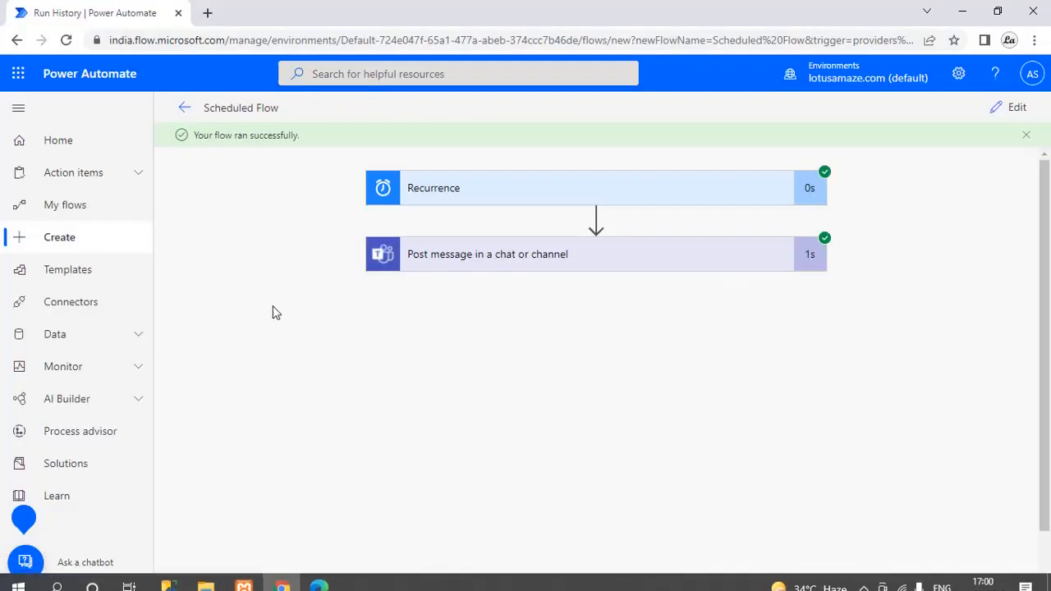
click(68, 208)
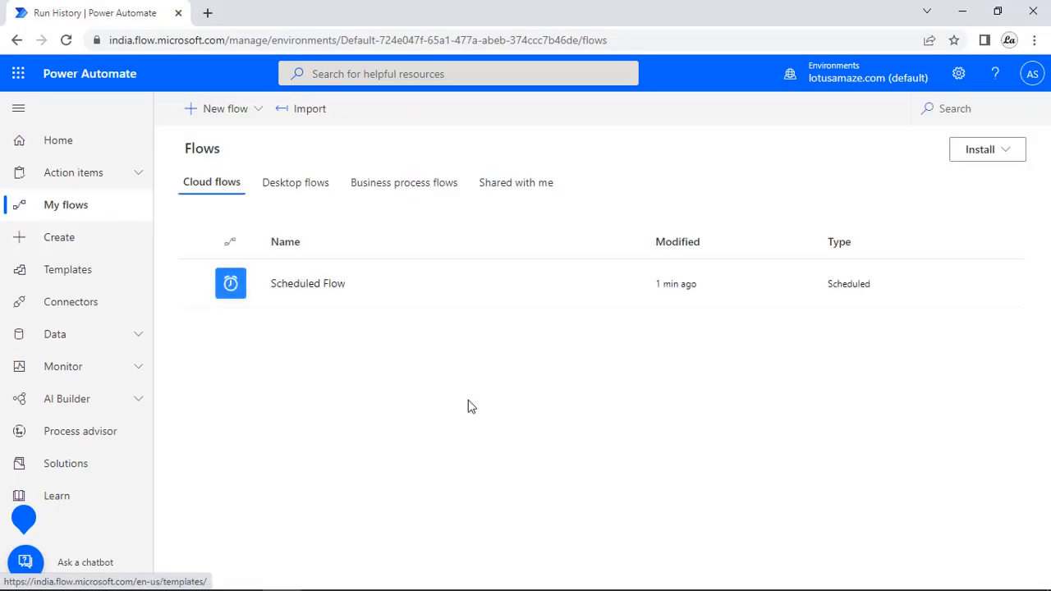
click(632, 291)
click(632, 291)
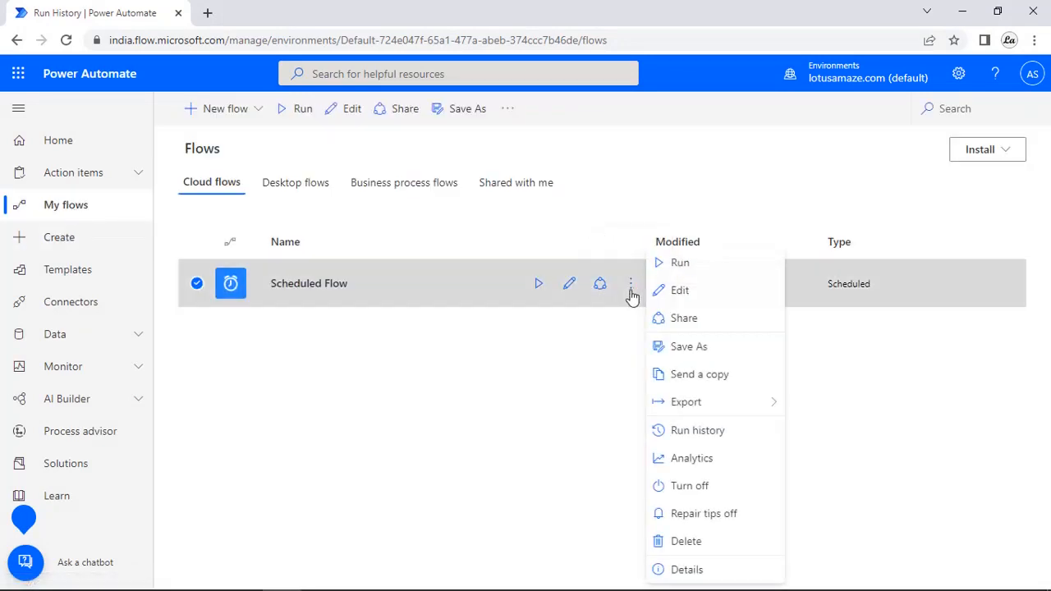
click(665, 435)
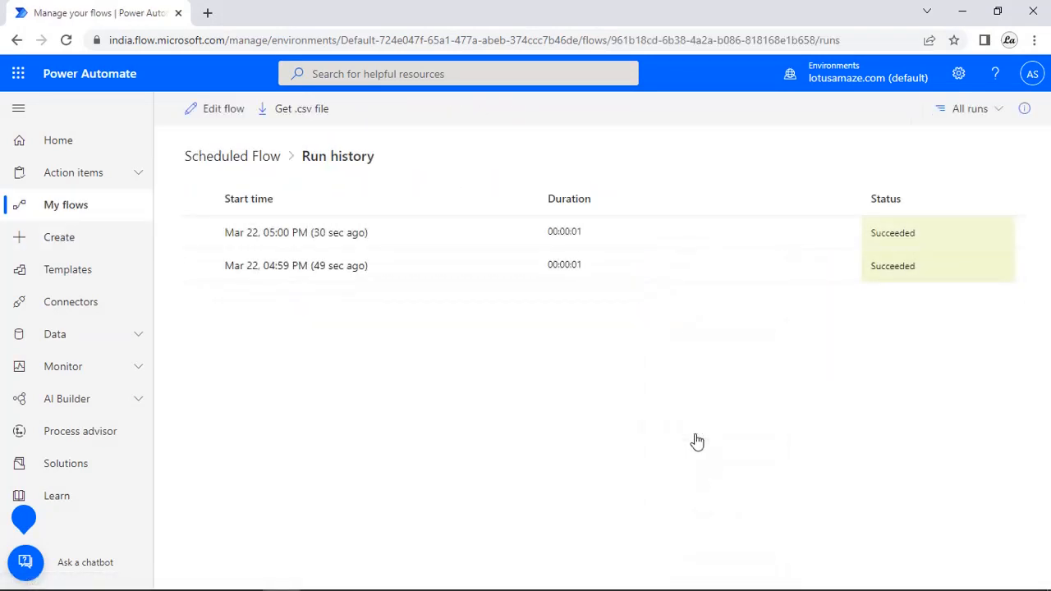